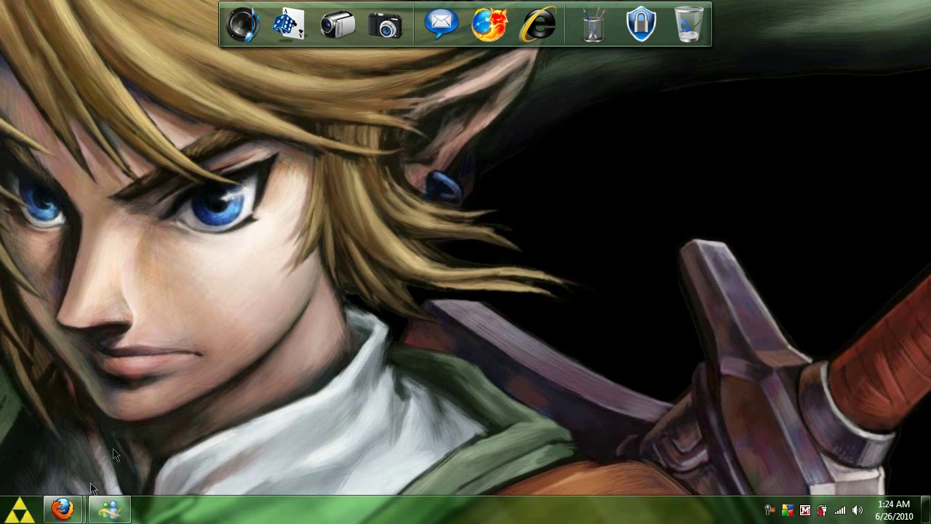
# Bring the iobit.com Game Booster page to the front in Firefox and check its web address.
pyautogui.moveTo(69, 515)
pyautogui.click(240, 448)
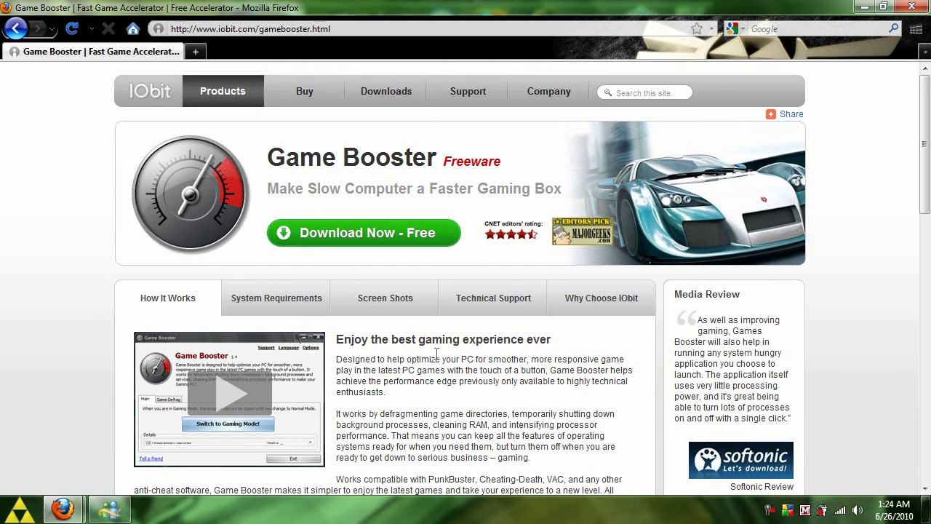
pyautogui.click(428, 387)
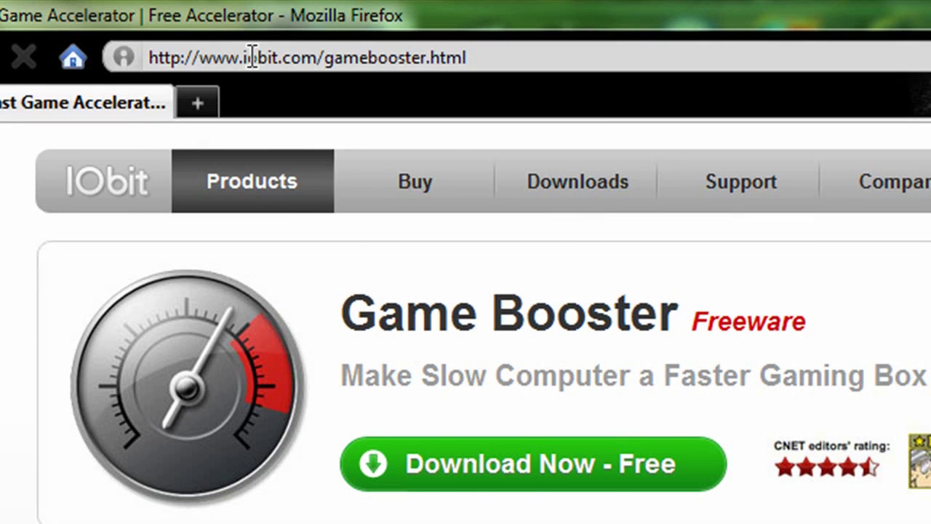
pyautogui.click(223, 29)
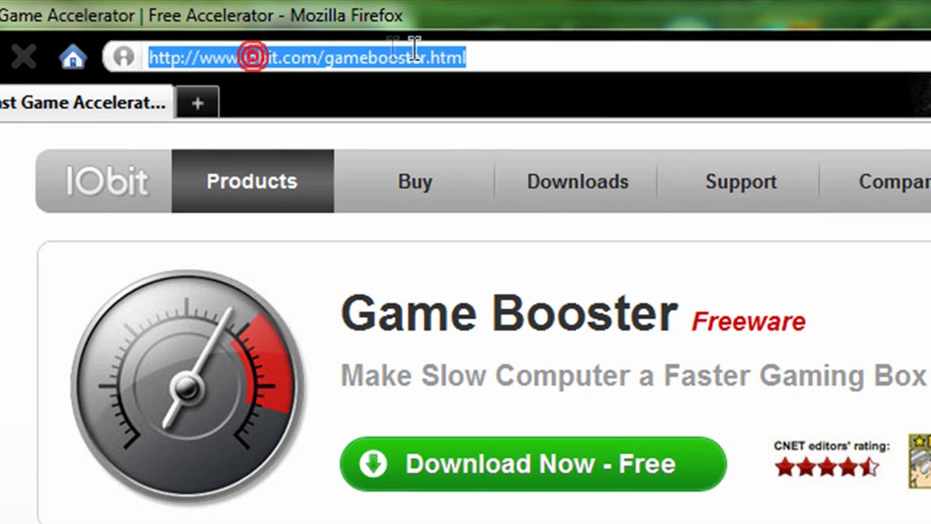
pyautogui.click(520, 52)
# Read down the Game Booster page and start the free download via Download Now - Free.
pyautogui.scroll(-5, 26, 357)
pyautogui.scroll(-5, 113, 509)
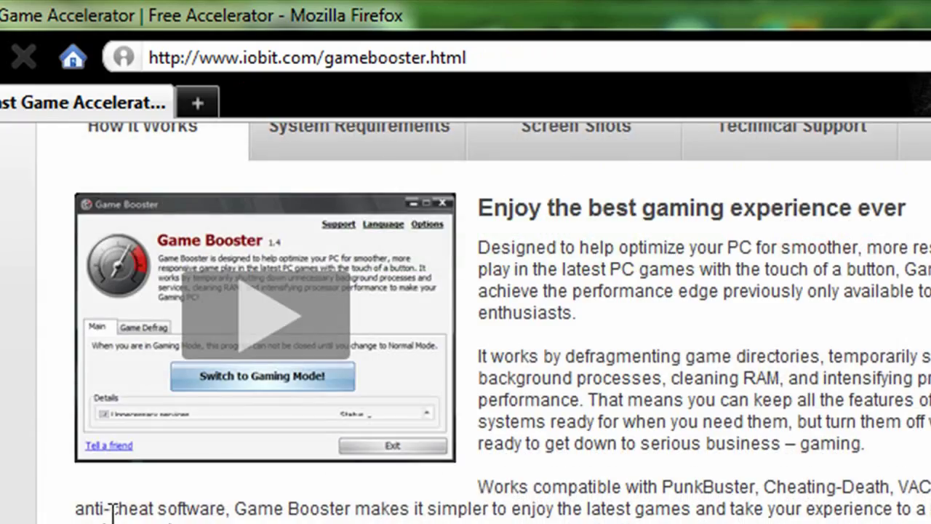
pyautogui.scroll(-5, 112, 509)
pyautogui.scroll(8, 272, 322)
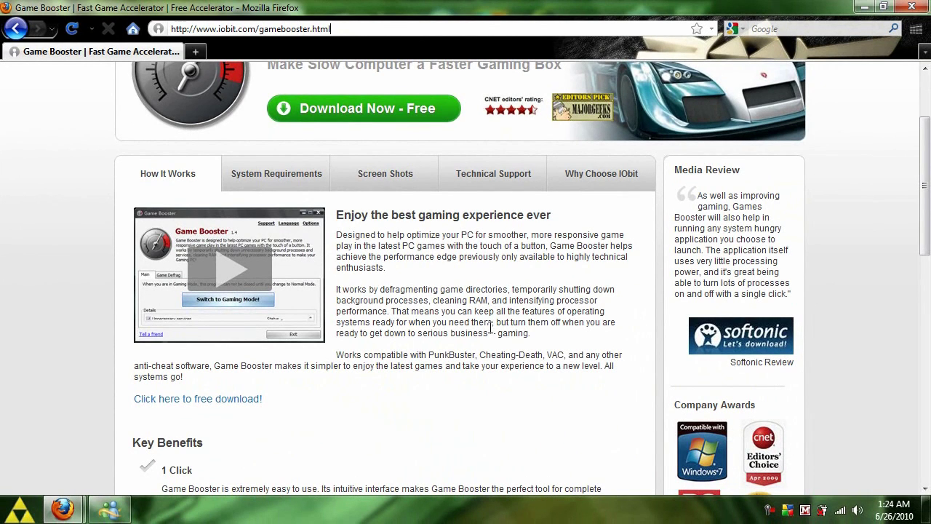
pyautogui.scroll(-3, 487, 331)
pyautogui.scroll(-2, 486, 334)
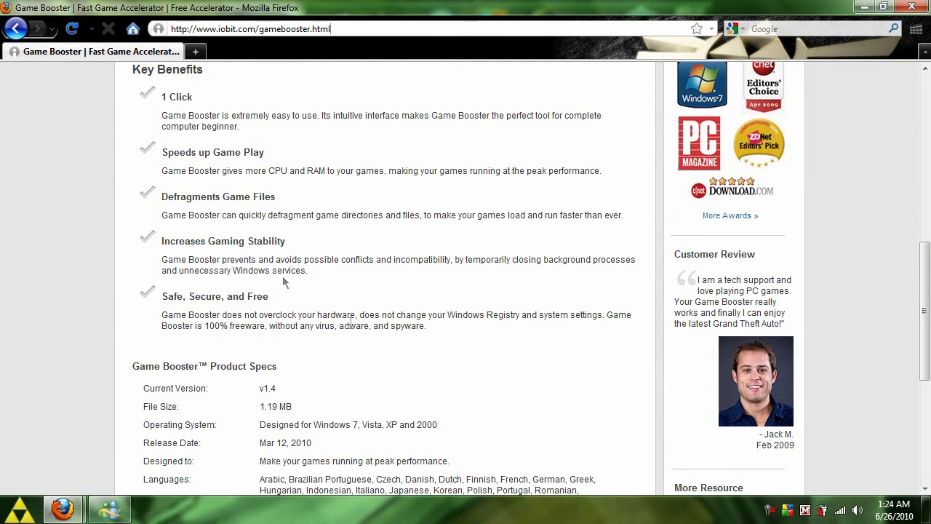
pyautogui.scroll(-2, 351, 324)
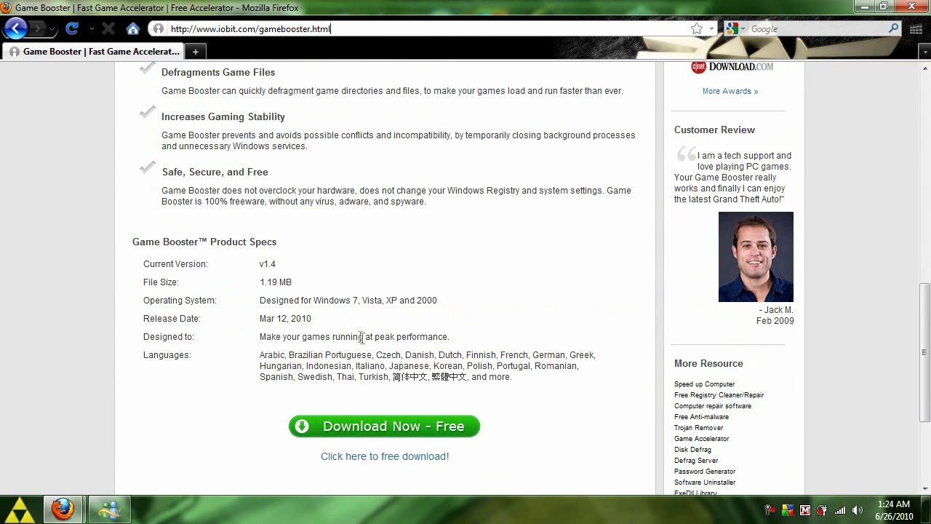
pyautogui.click(372, 426)
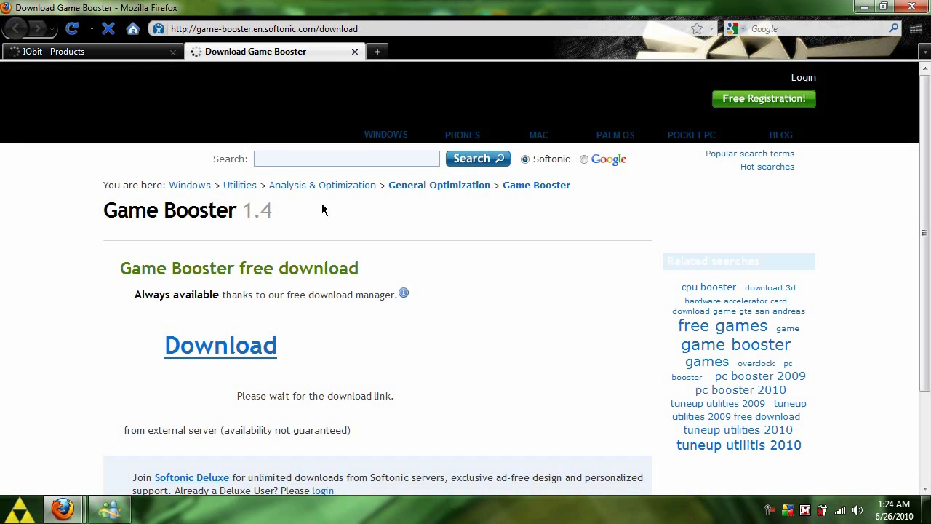
# Save gamebooster.exe from the Softonic page, then minimize Firefox to the desktop.
pyautogui.click(255, 311)
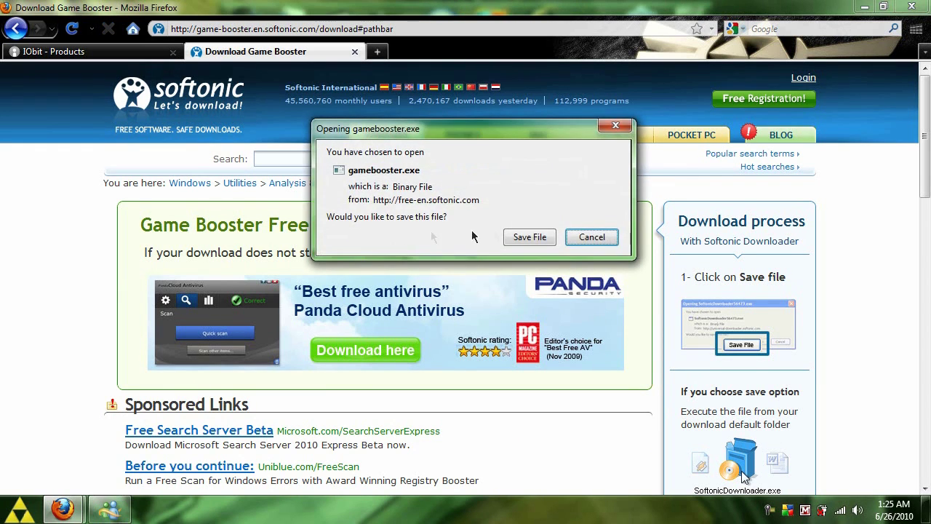
pyautogui.click(509, 235)
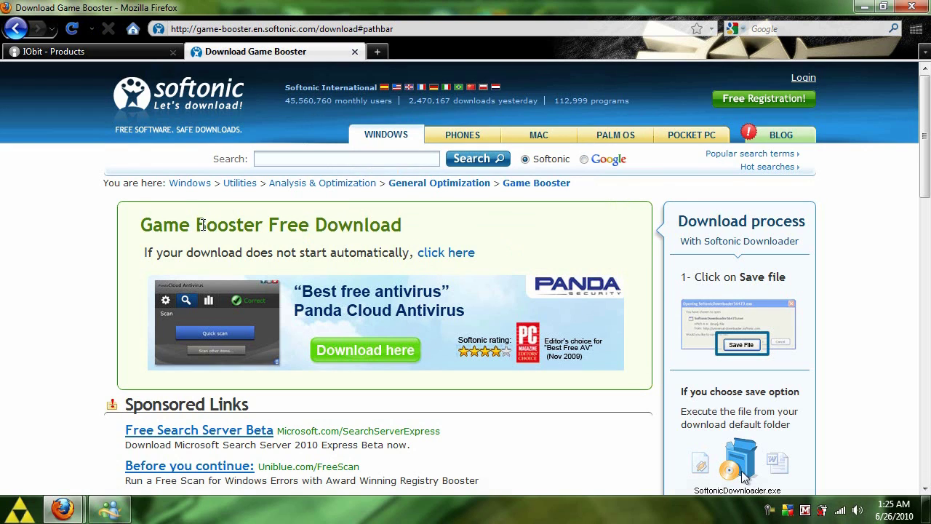
pyautogui.click(864, 7)
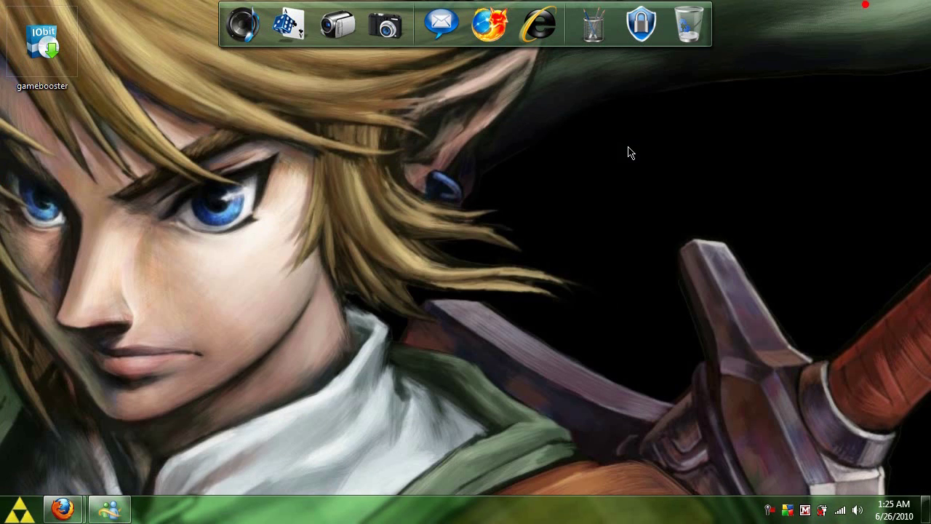
# Run the gamebooster installer past the security warning and bring its What's new notes forward.
pyautogui.click(150, 85)
pyautogui.click(497, 267)
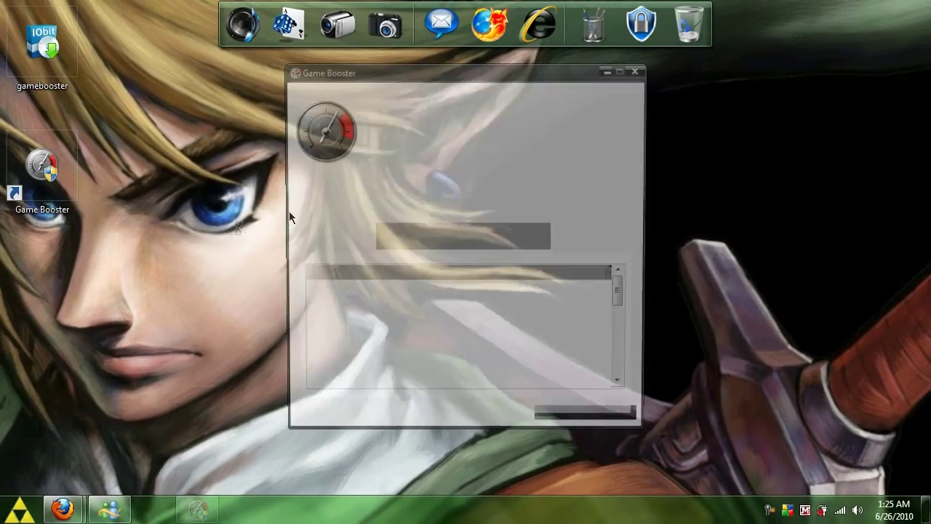
pyautogui.click(812, 128)
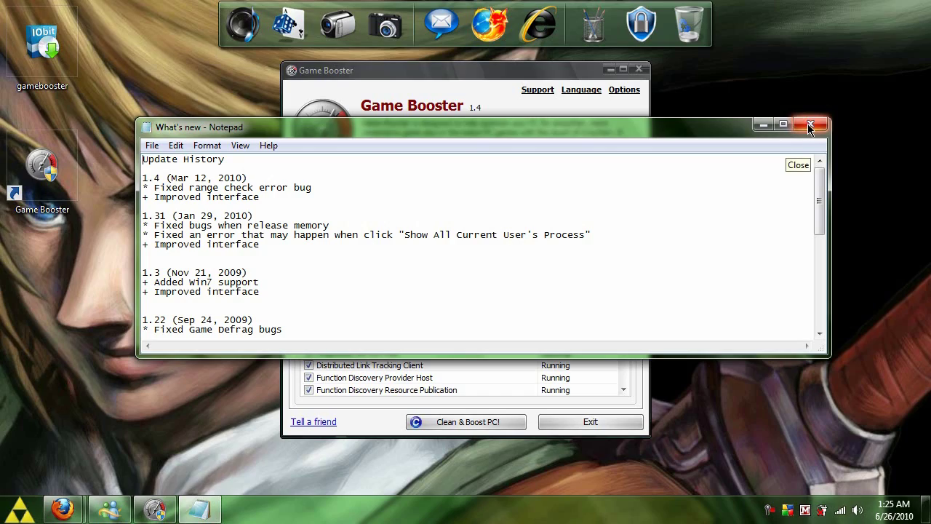
# Close the What's new notes and scroll through Game Booster's unnecessary services list.
pyautogui.click(810, 128)
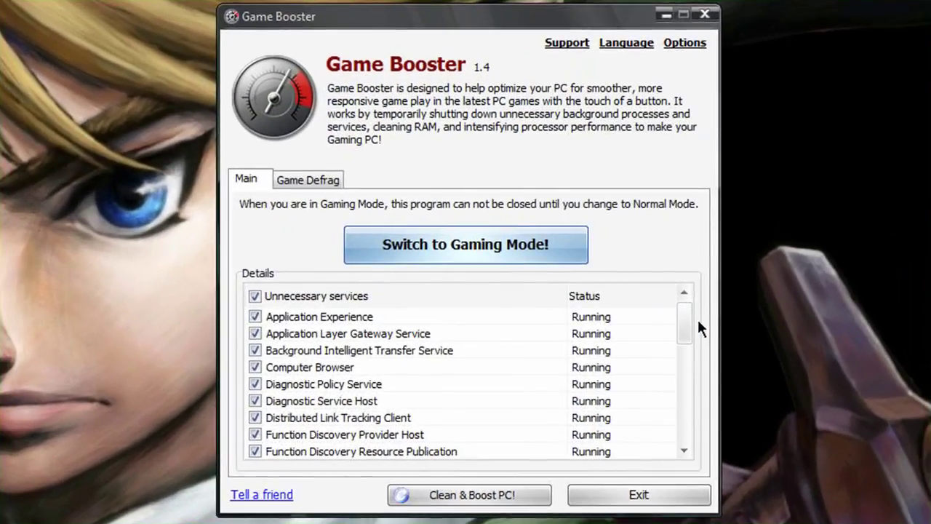
pyautogui.moveTo(686, 317); pyautogui.dragTo(685, 334)
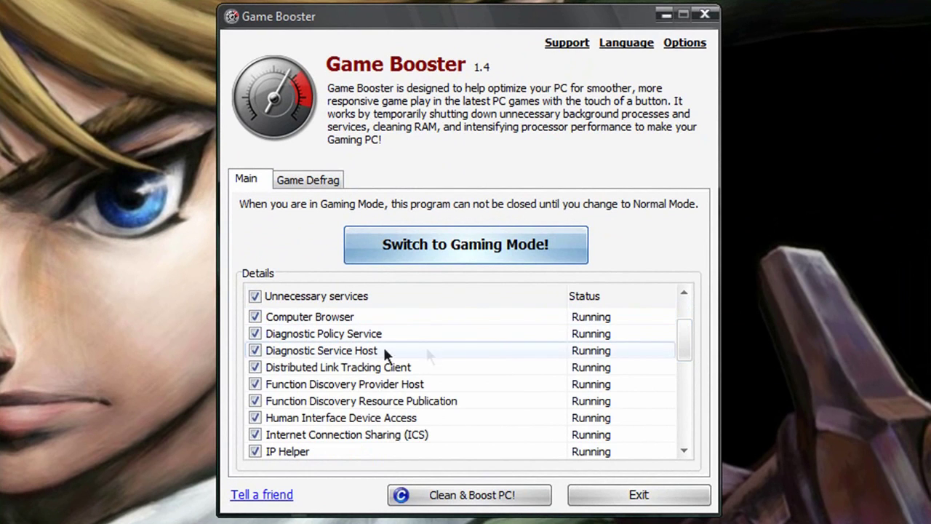
pyautogui.moveTo(680, 343); pyautogui.dragTo(686, 308)
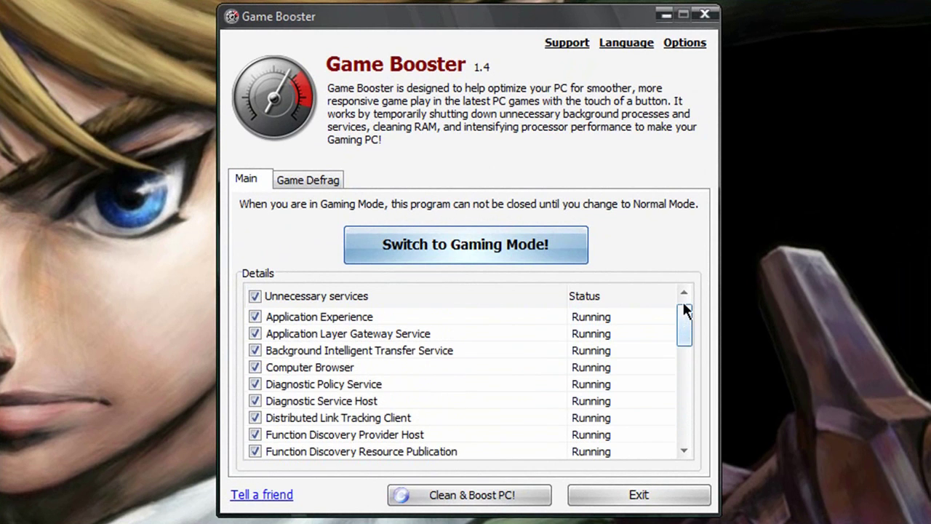
# Enter Gaming Mode, leaving avgtray, dpagent, realsched, mbamgui and DivXUpdate unchecked, and skip closing them.
pyautogui.click(502, 231)
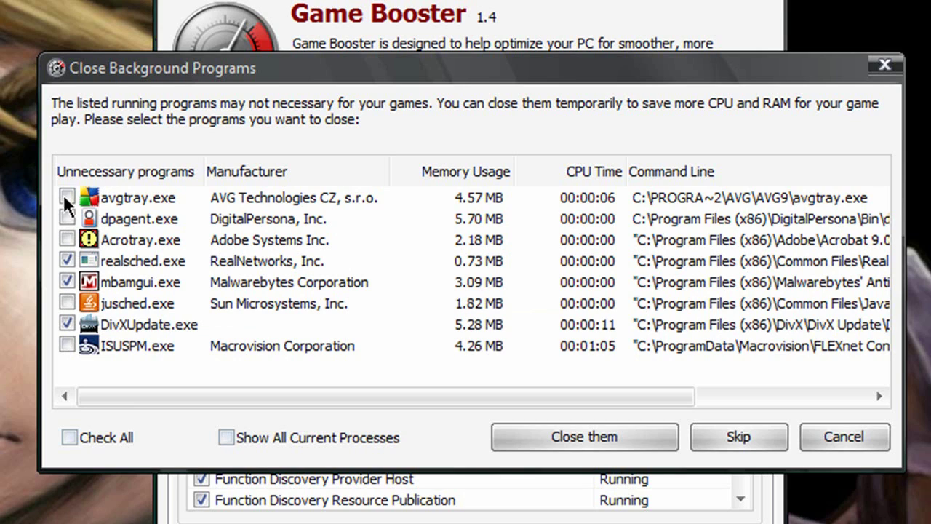
pyautogui.click(67, 217)
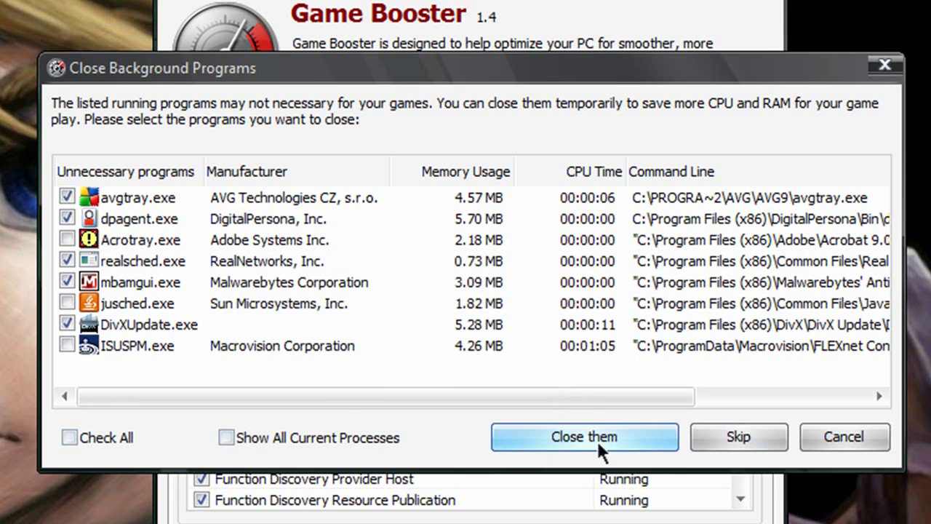
pyautogui.click(67, 324)
pyautogui.click(67, 282)
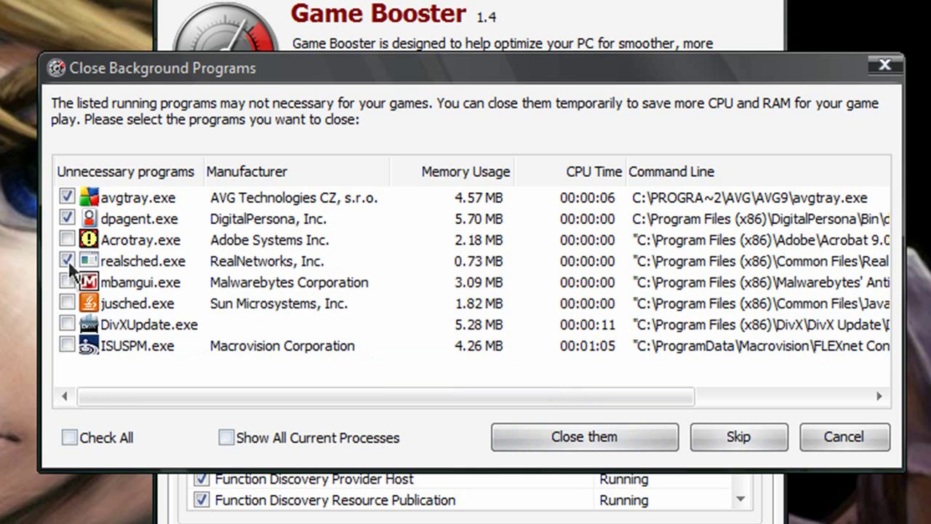
pyautogui.click(67, 260)
pyautogui.click(67, 217)
pyautogui.click(67, 196)
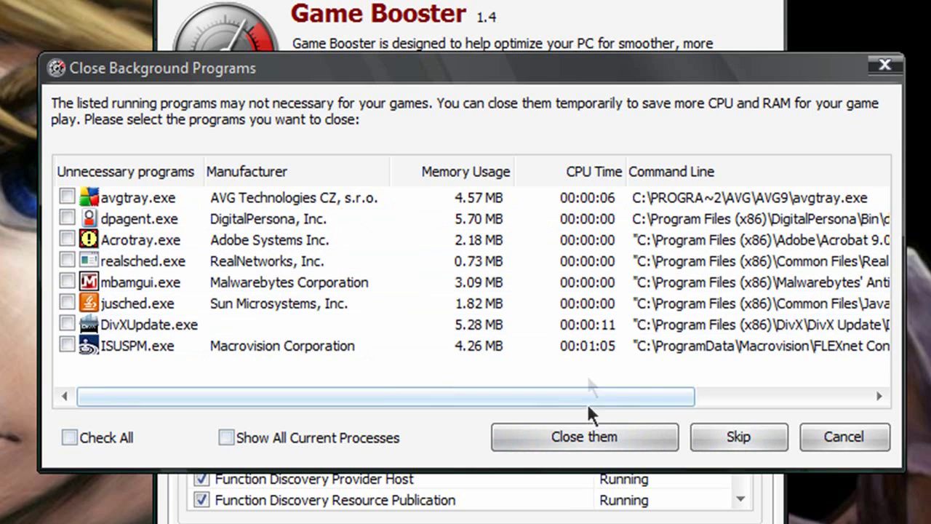
pyautogui.click(731, 436)
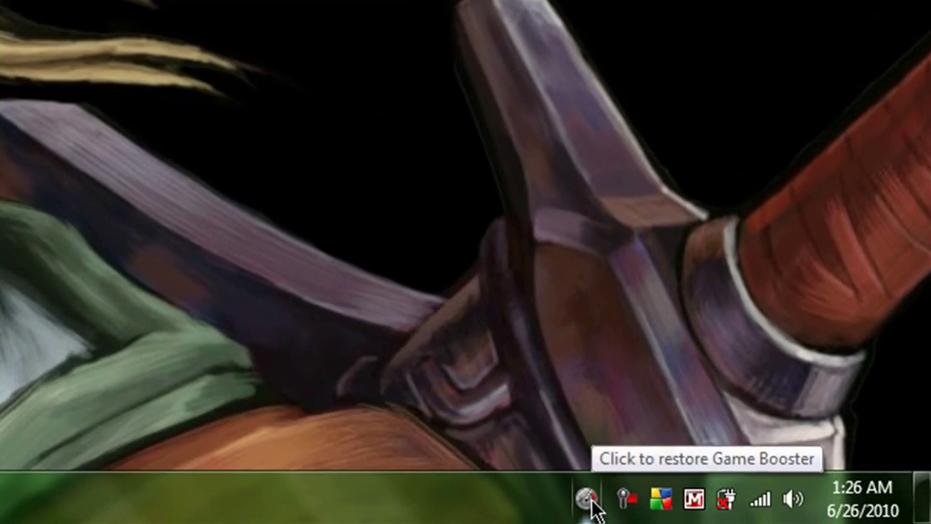
# Restore the Game Booster window from its system tray icon.
pyautogui.click(742, 510)
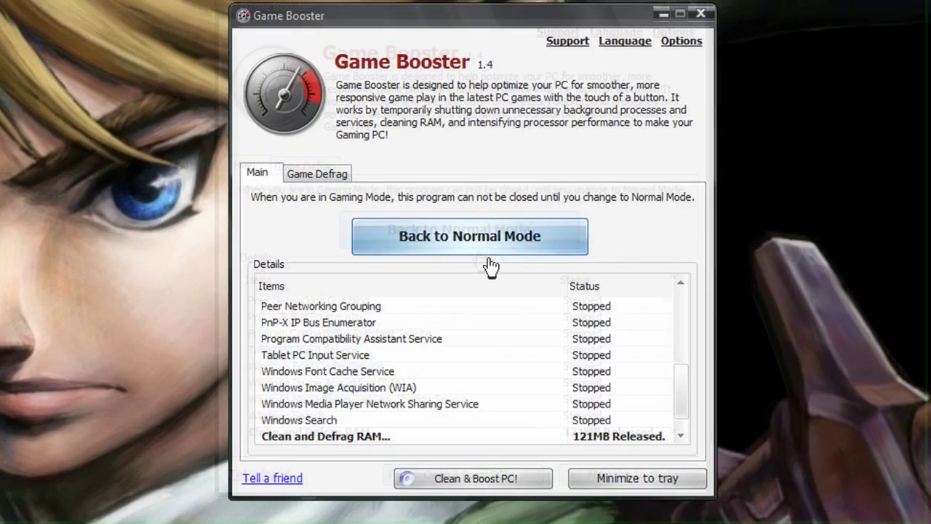
# Return the PC to Normal Mode and show the Game Defrag tab's installed games.
pyautogui.click(484, 238)
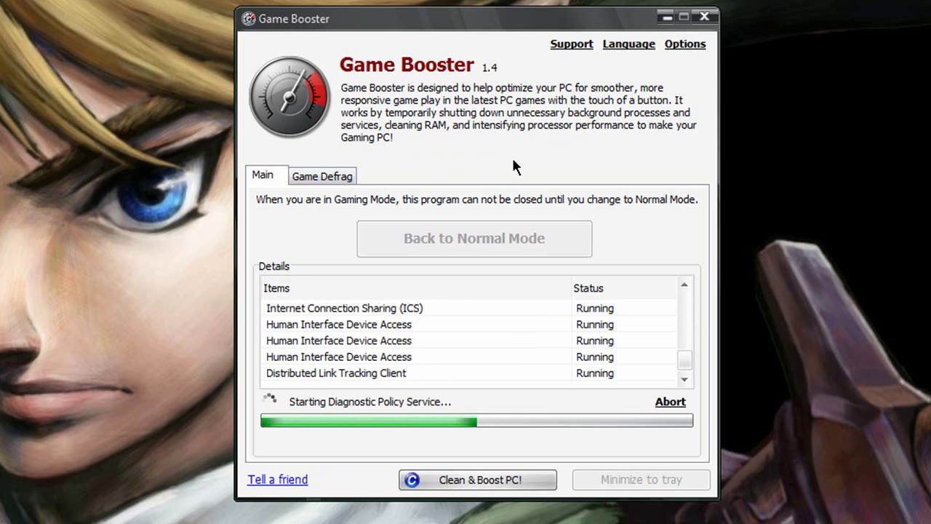
pyautogui.click(328, 177)
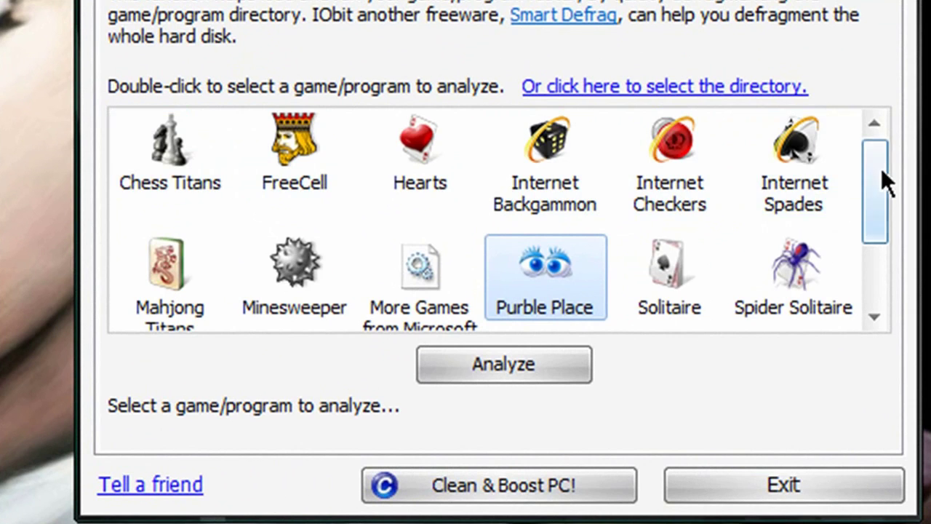
pyautogui.moveTo(881, 172); pyautogui.dragTo(842, 316)
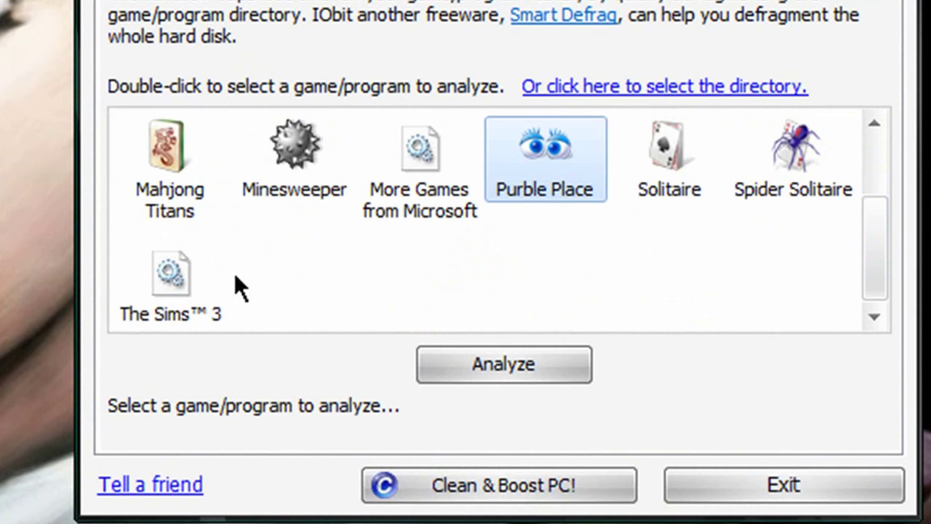
pyautogui.moveTo(869, 269); pyautogui.dragTo(914, 108)
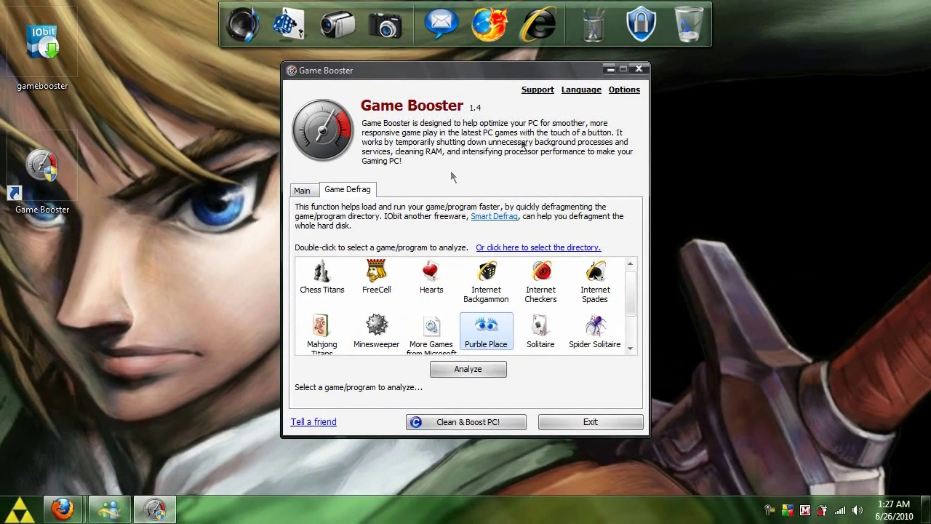
pyautogui.click(569, 419)
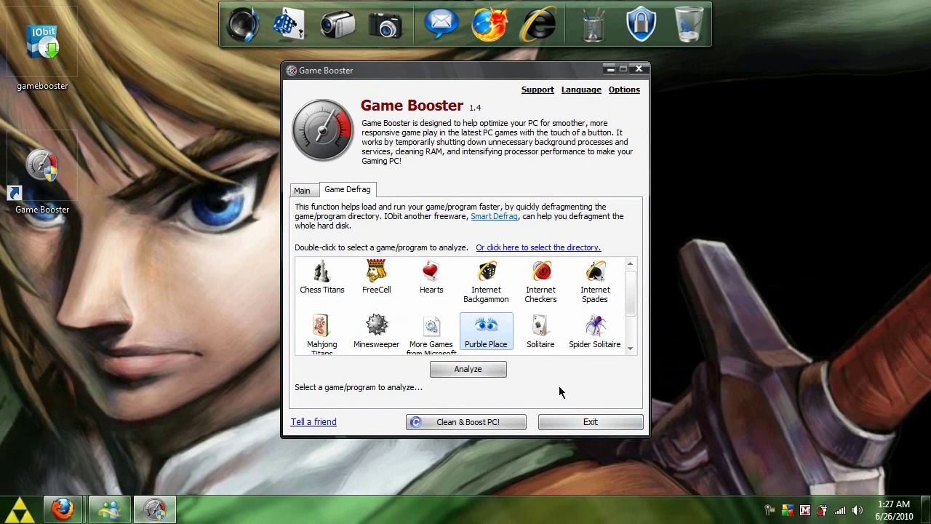